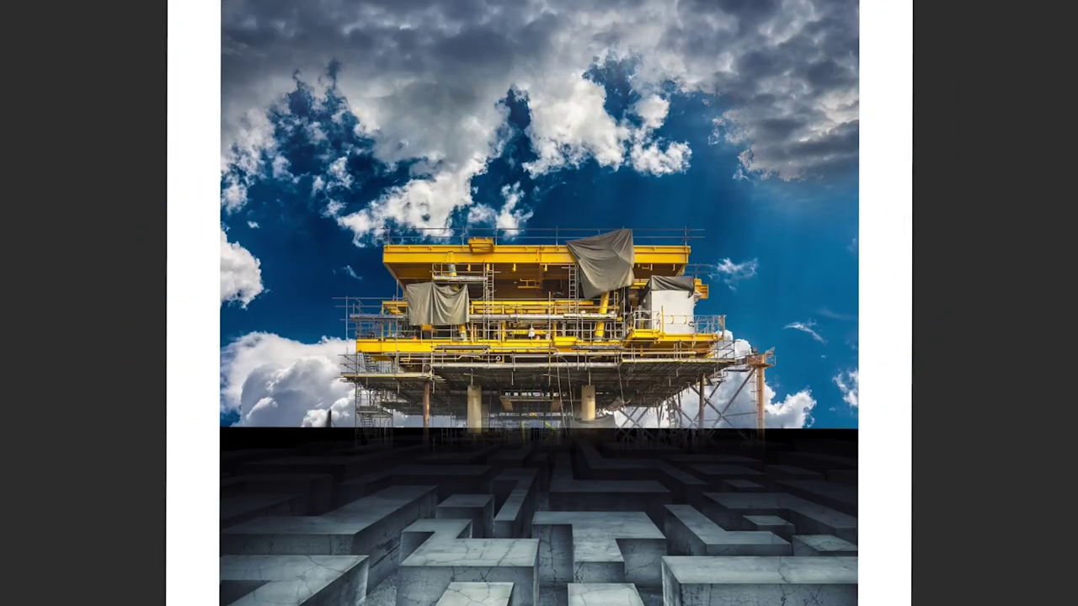
# - Blend the horizon band into the concrete maze with a soft brush stroke
pyautogui.moveTo(220, 472); pyautogui.dragTo(959, 472)
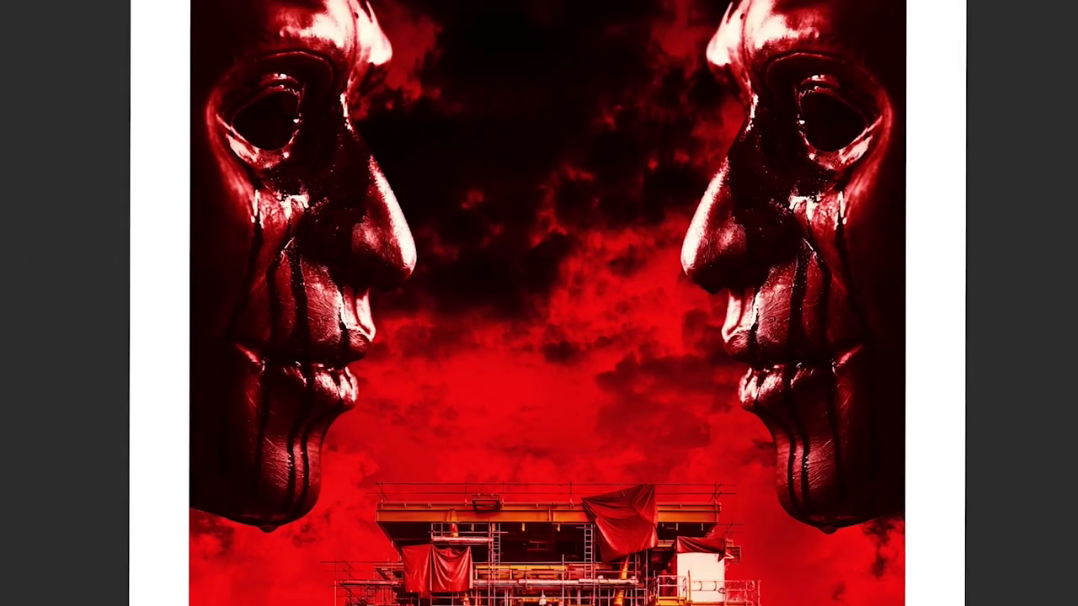
# - Scroll down through the composite to the placed red-toned Connect Four board
pyautogui.scroll(-3, 212, 468)
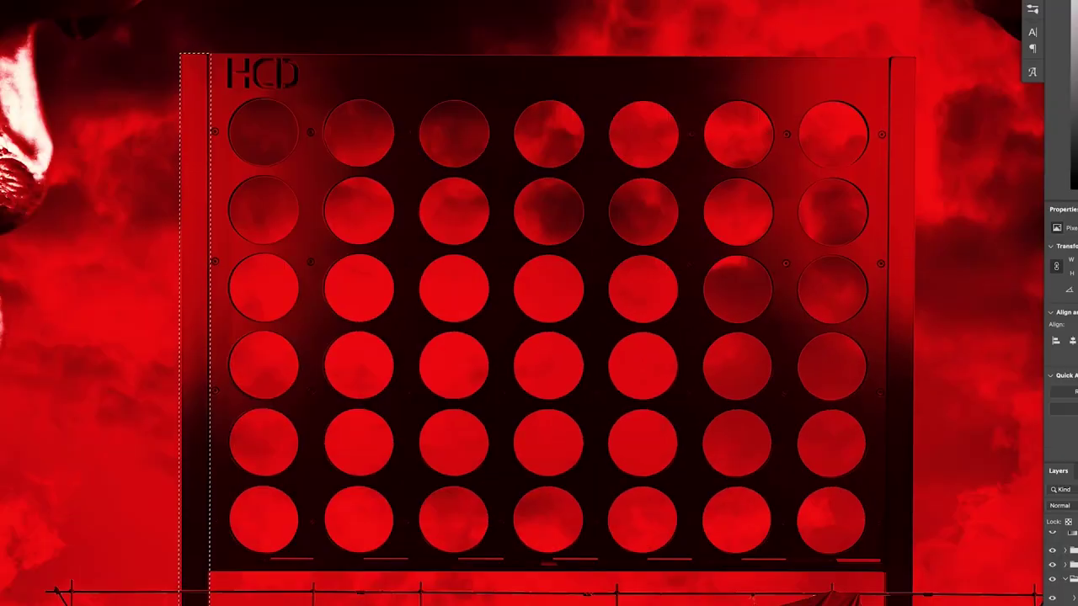
# - Deselect the board and apply Bevel & Emboss (Inner Bevel, 251% depth, 9 px)
pyautogui.hotkey('ctrl', 'd')
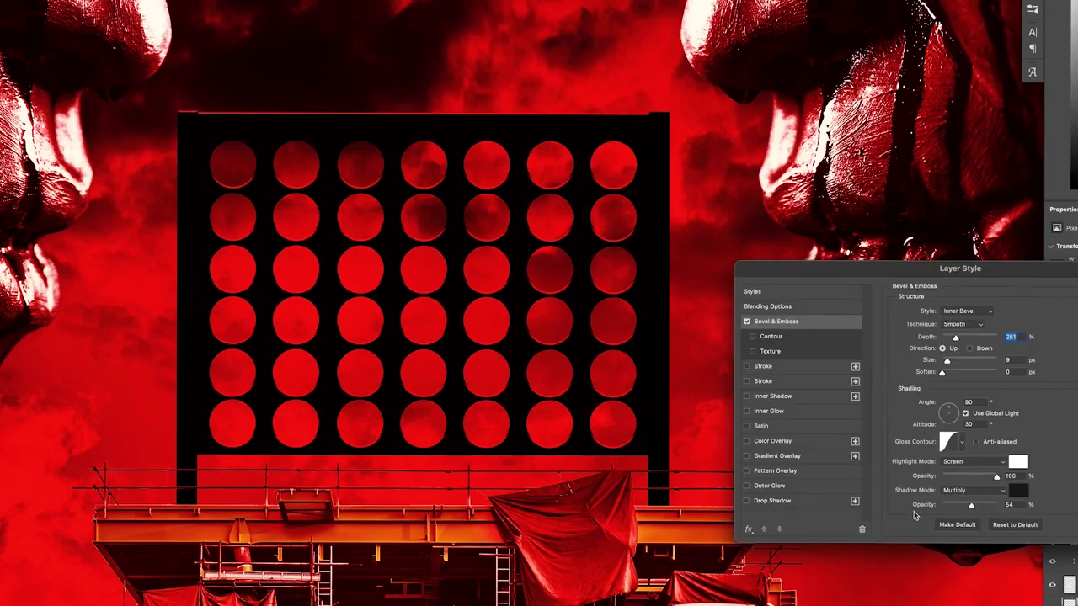
pyautogui.press('Return')
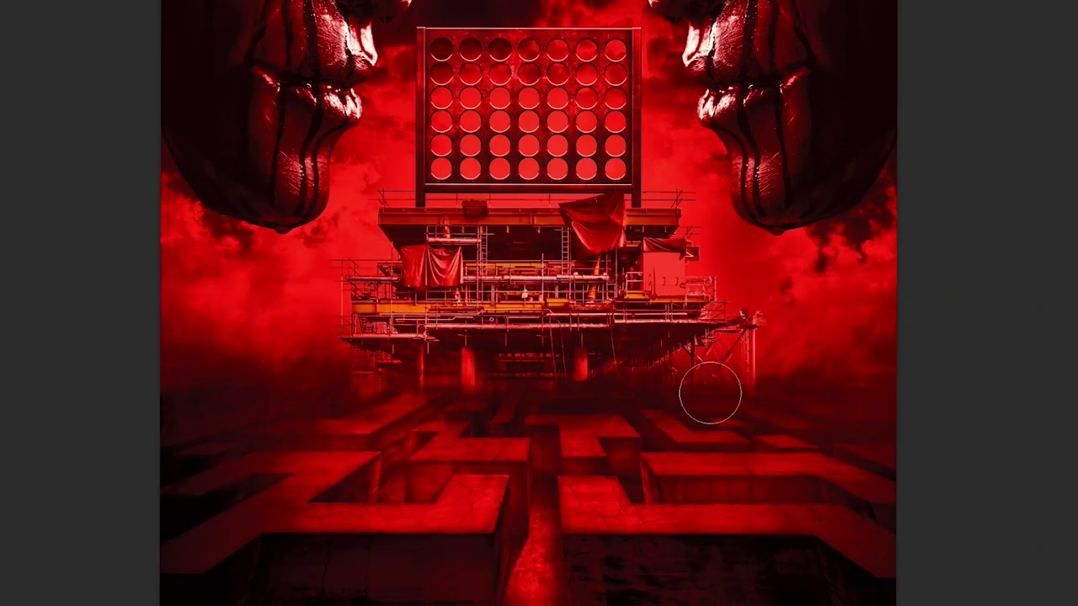
# - Paint a soft red haze along the horizon above the maze
pyautogui.moveTo(614, 392); pyautogui.dragTo(270, 400)
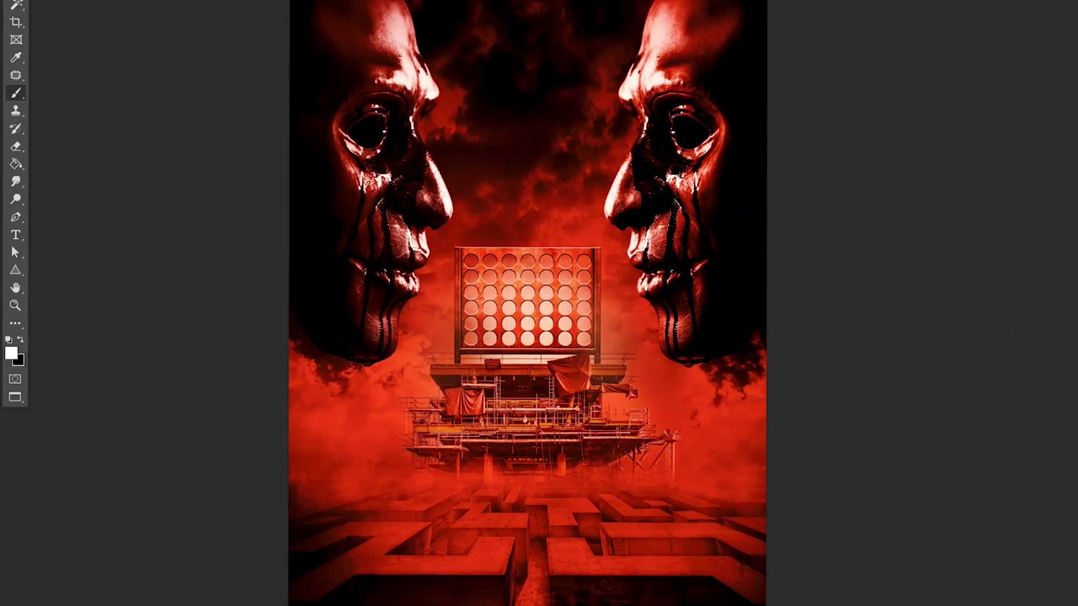
# - Switch to the Dodge tool (O) and add dark pieces into the board's holes
pyautogui.press('o')
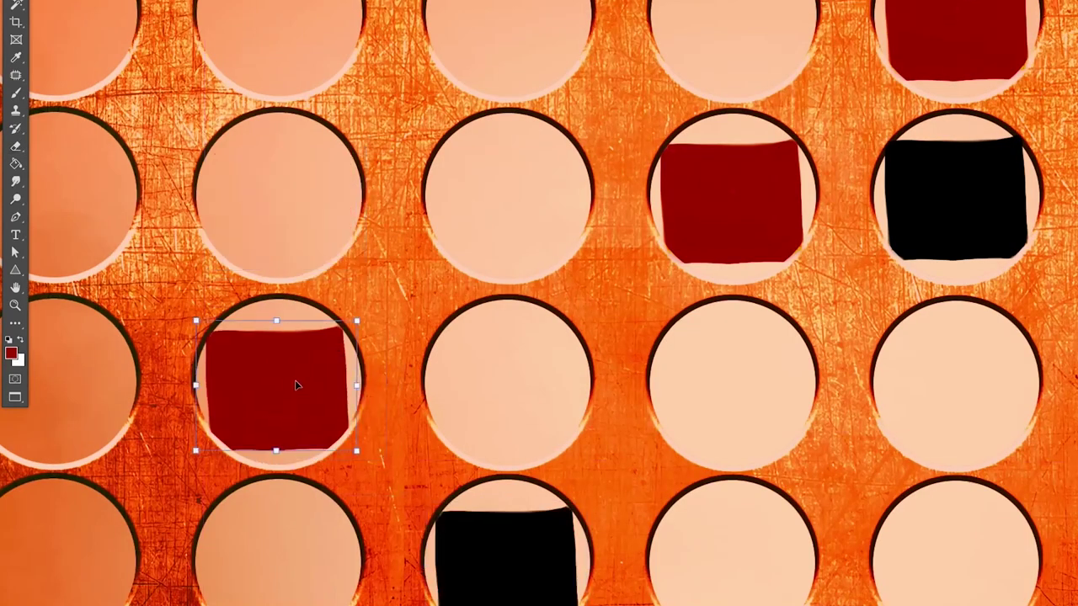
pyautogui.moveTo(295, 379); pyautogui.dragTo(79, 184)
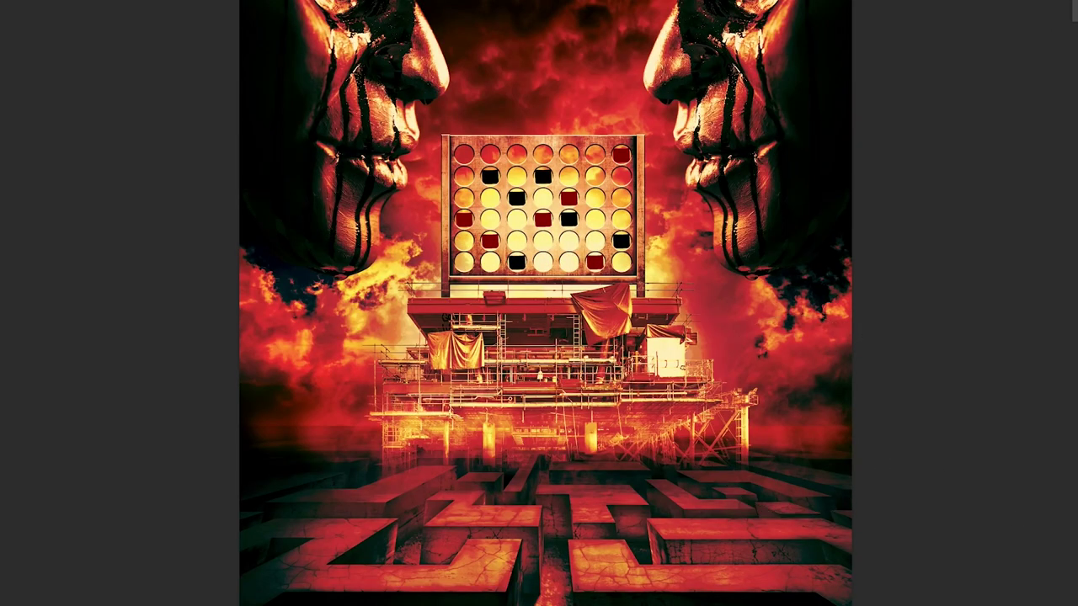
# - Paint red haze over the rig's base and darken the left face's back edge
pyautogui.moveTo(370, 421); pyautogui.dragTo(740, 421)
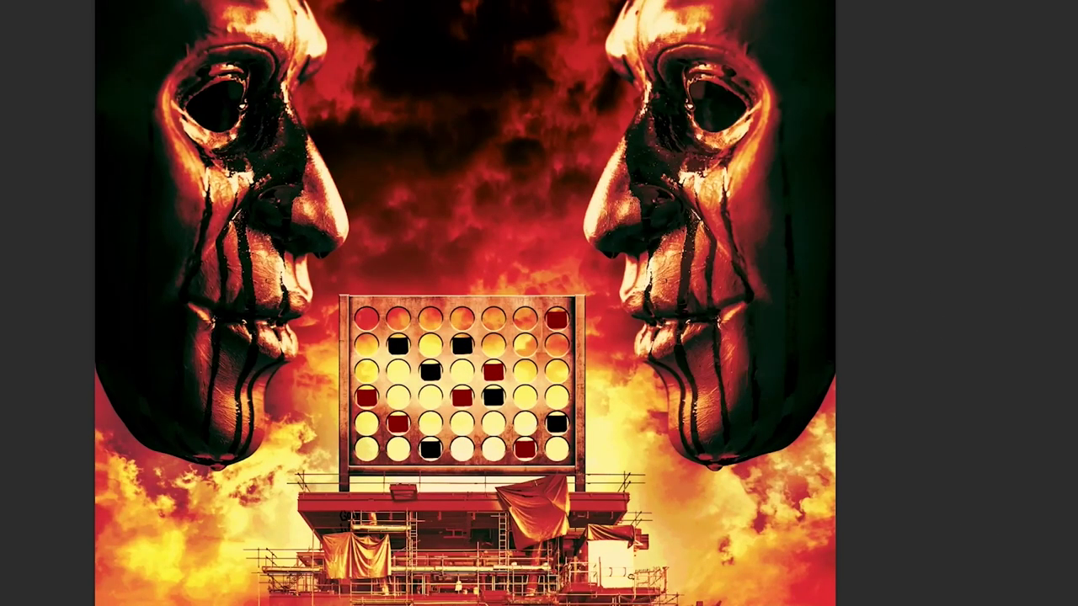
pyautogui.moveTo(123, 281); pyautogui.dragTo(115, 477)
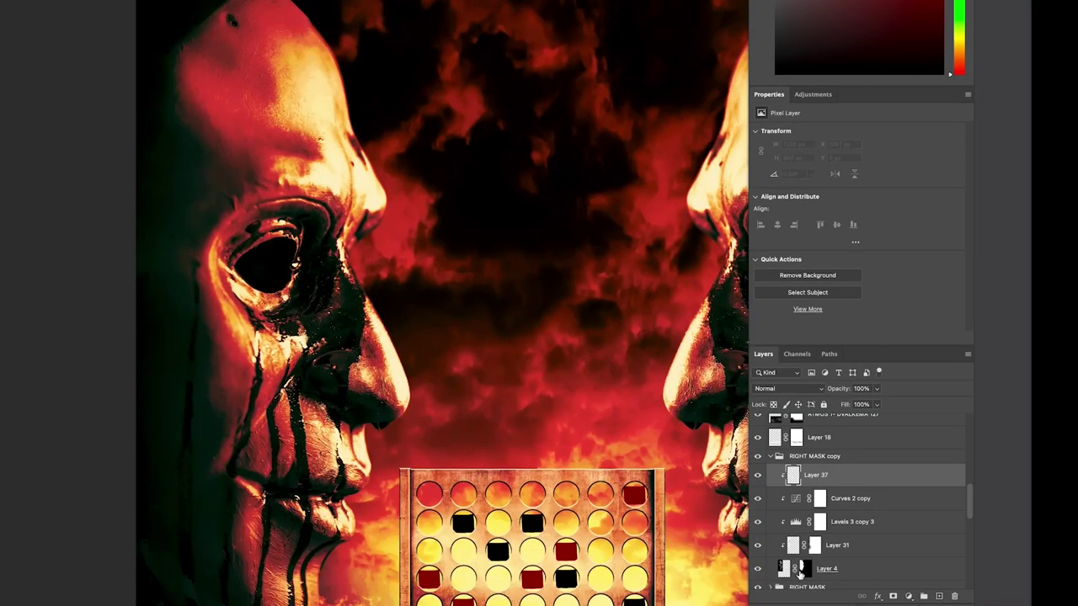
# - View Layer 4's mask on its own, then give Layer 37 a white layer mask
pyautogui.keyDown('alt'); pyautogui.click(804, 568); pyautogui.keyUp('alt')
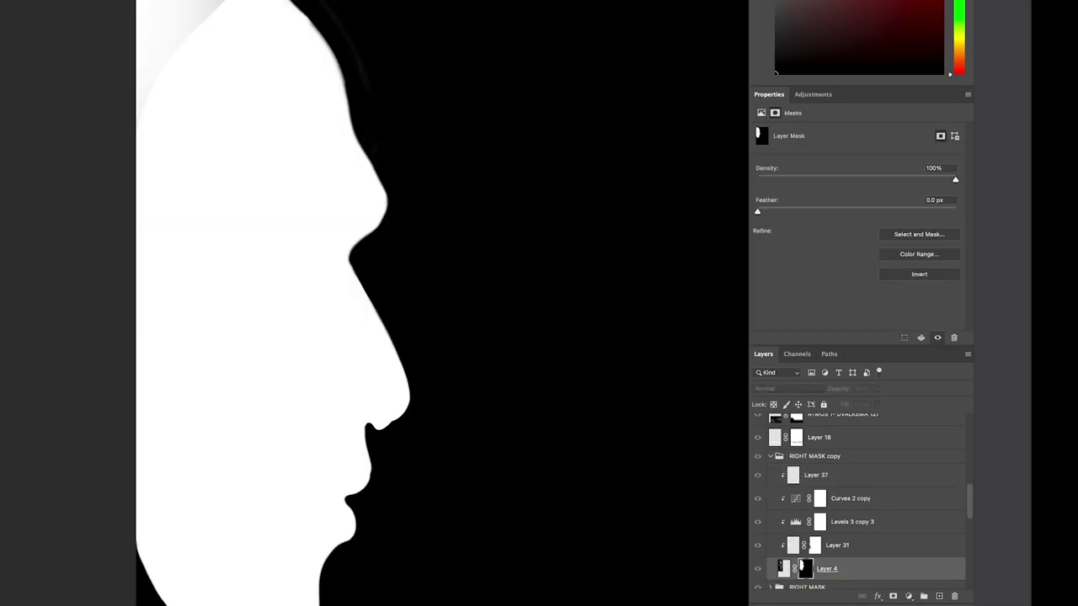
pyautogui.click(816, 475)
pyautogui.click(892, 596)
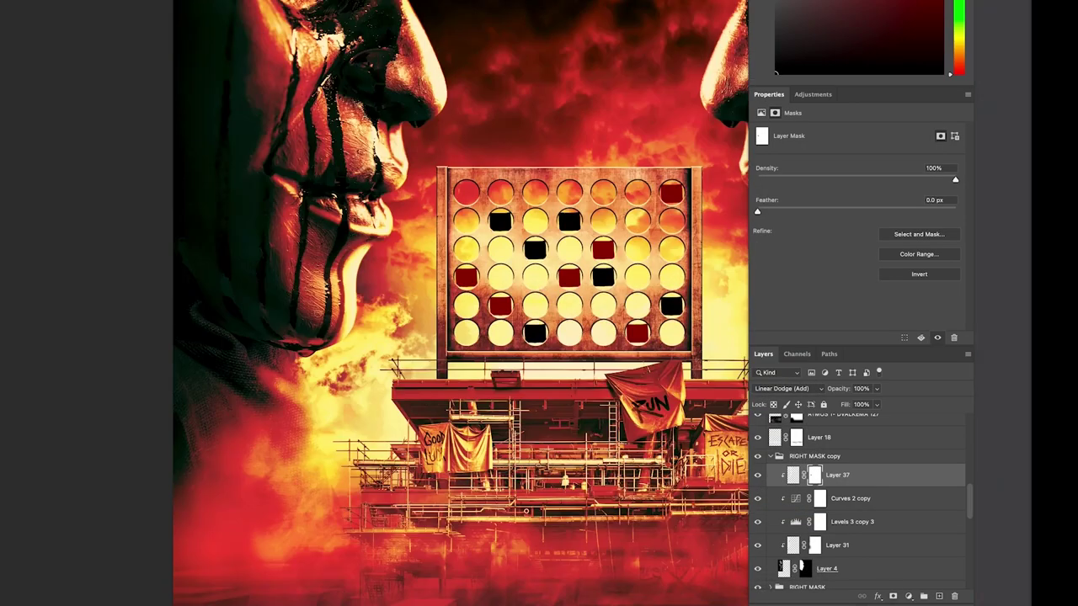